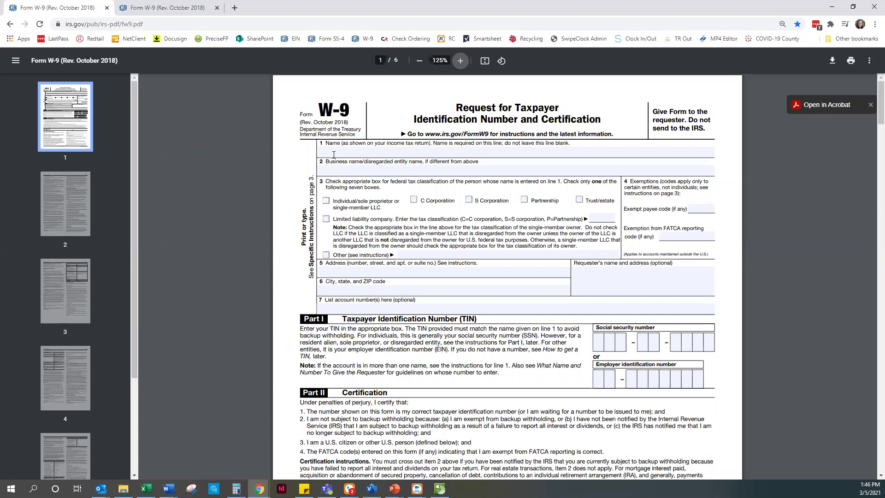
Examine the completed sample W-9, from the taxpayer details through the certification and signature section
key("ctrl+Tab")
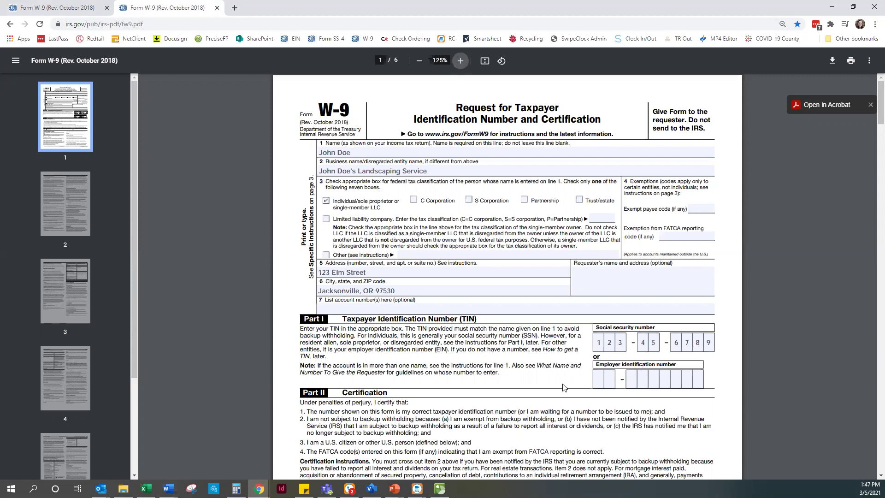
scroll(565, 388, "down", 4)
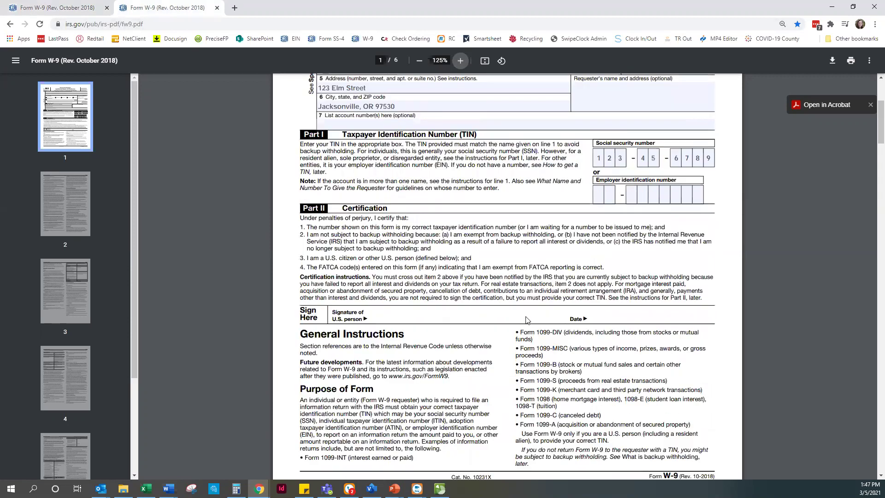
scroll(524, 320, "up", 4)
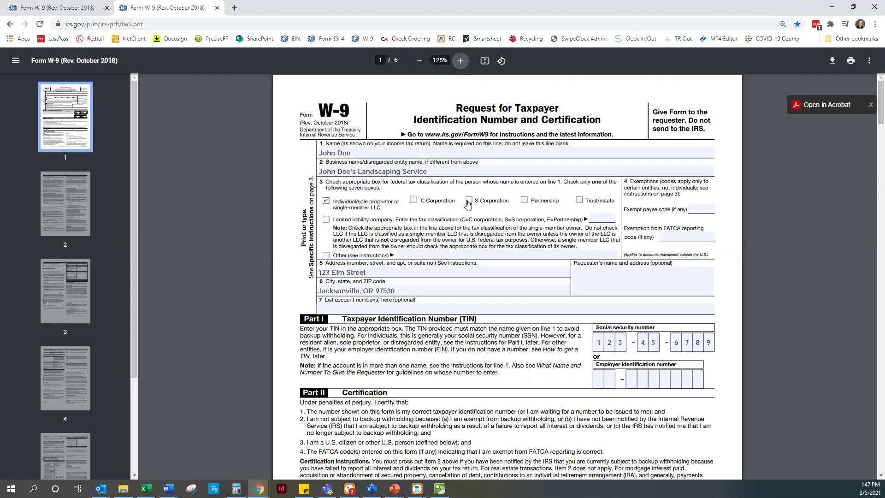
Try the limited liability company classification and its tax classification entry on the sample W-9
left_click(327, 220)
left_click(602, 216)
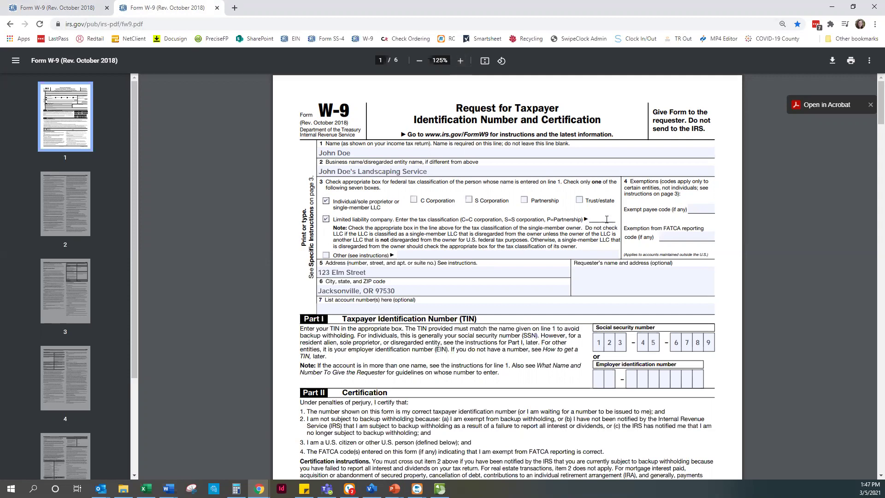
left_click(326, 221)
left_click(326, 221)
Switch to Accounting CS and start a new vendor record, entering the contractor's name as the vendor ID
key("alt+Tab")
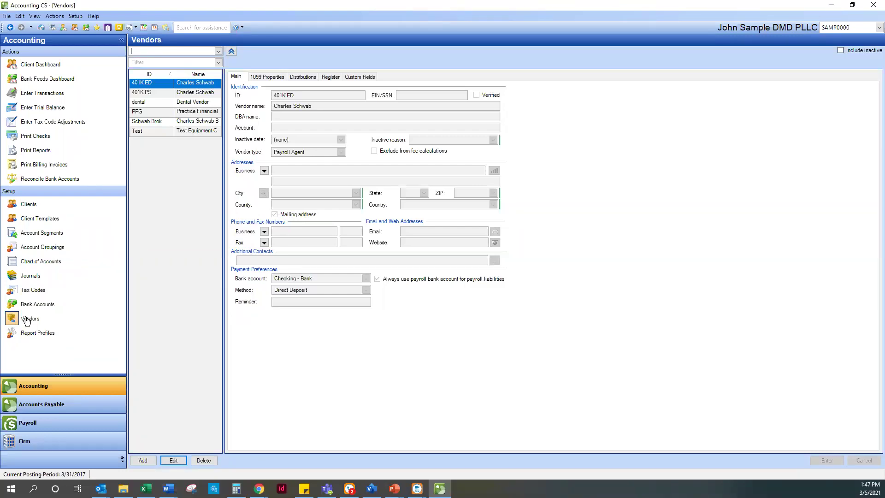
left_click(144, 461)
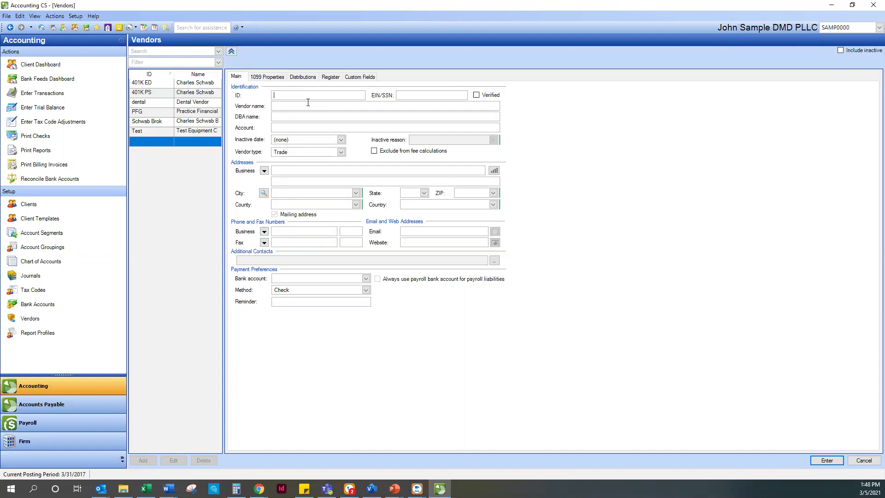
type("John Doe")
key("Tab")
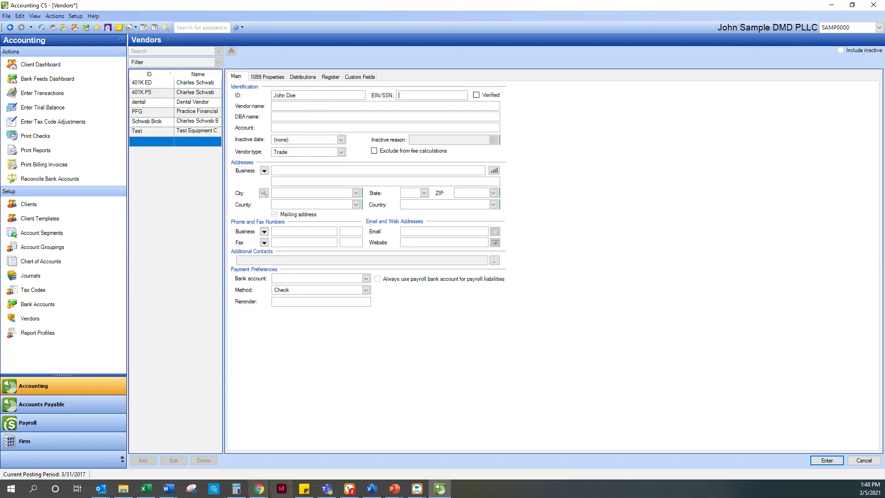
Switch to the browser to check the W-9 form, and return to the new vendor record in Accounting CS
left_click(260, 488)
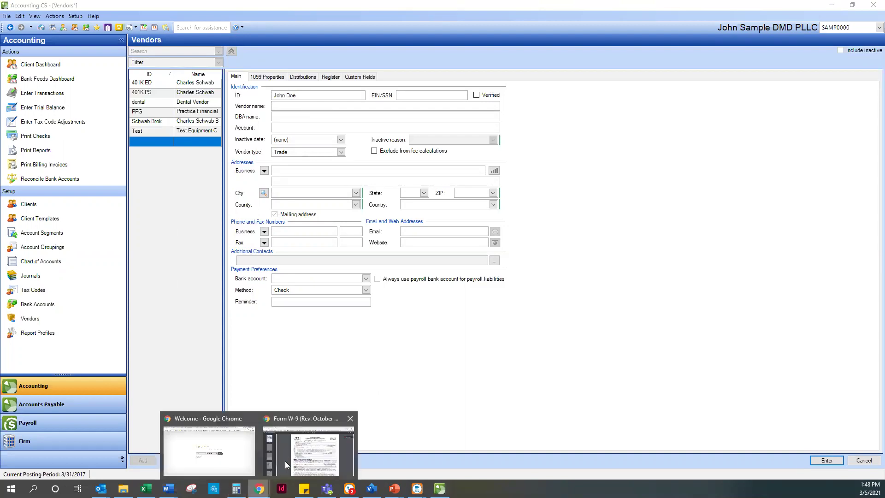
left_click(315, 459)
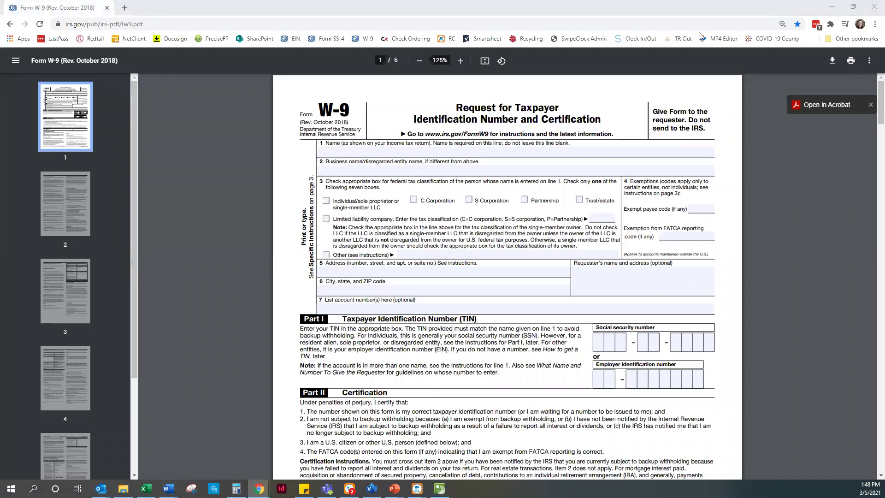
left_click(832, 7)
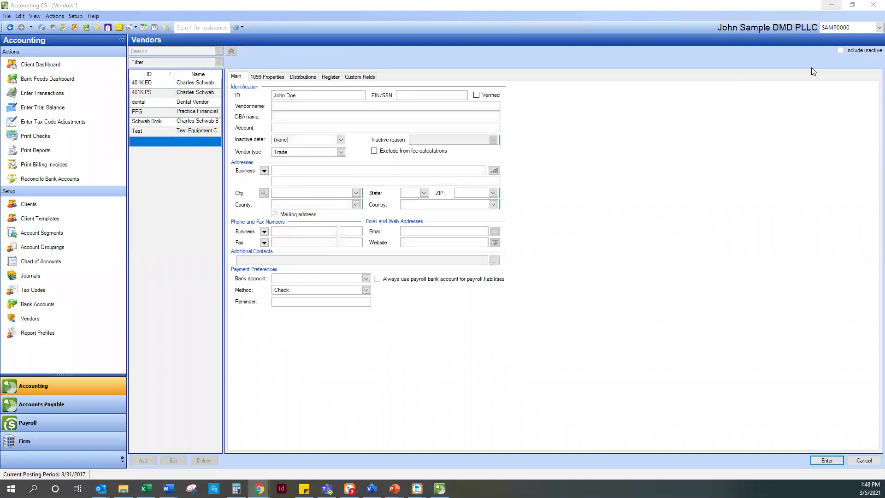
Enter the vendor's social security number in the EIN/SSN field and mark it as verified
left_click(420, 93)
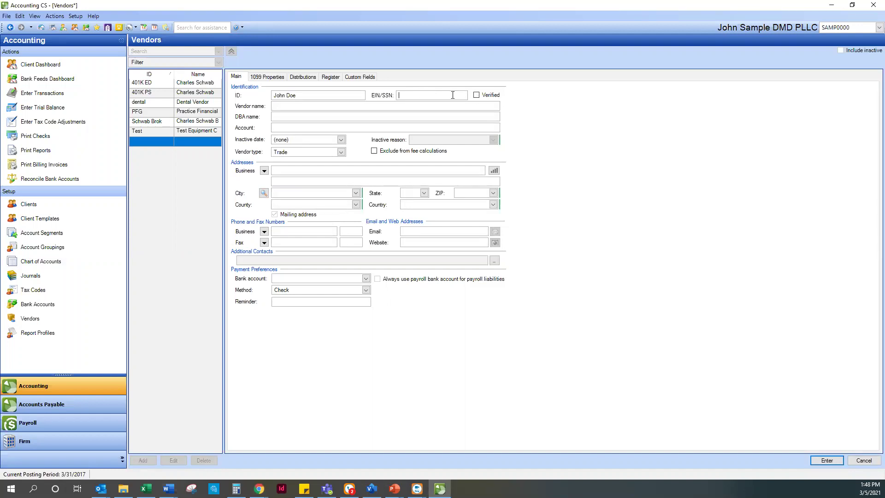
type("12345")
type("6789")
left_click(476, 95)
left_click(418, 94)
left_click(434, 96)
left_click_drag(437, 96, 381, 101)
type("123-45-6789")
Enter the landscaping service's business name as the vendor name and set the vendor type to 1099 Recipient
left_click(279, 104)
type("John Does")
type("' Land")
key("BackSpace")
key("BackSpace")
key("BackSpace")
key("BackSpace")
type("Landscaping Service")
left_click(341, 153)
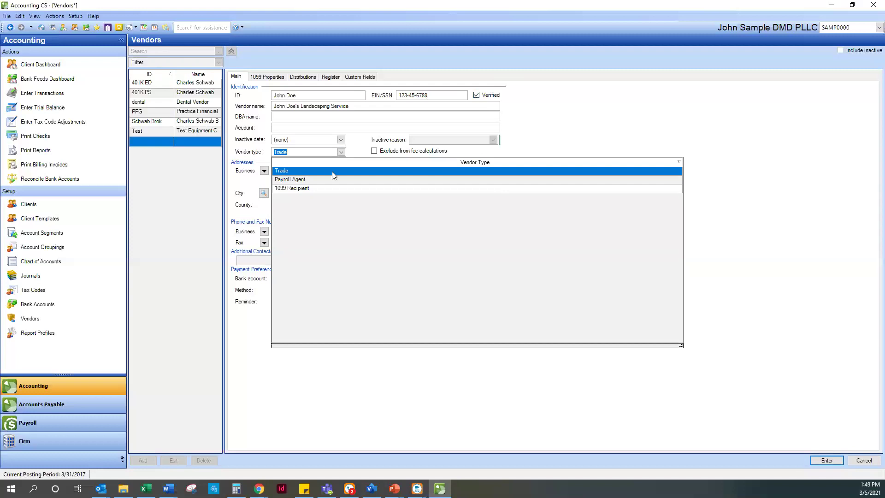
left_click(321, 188)
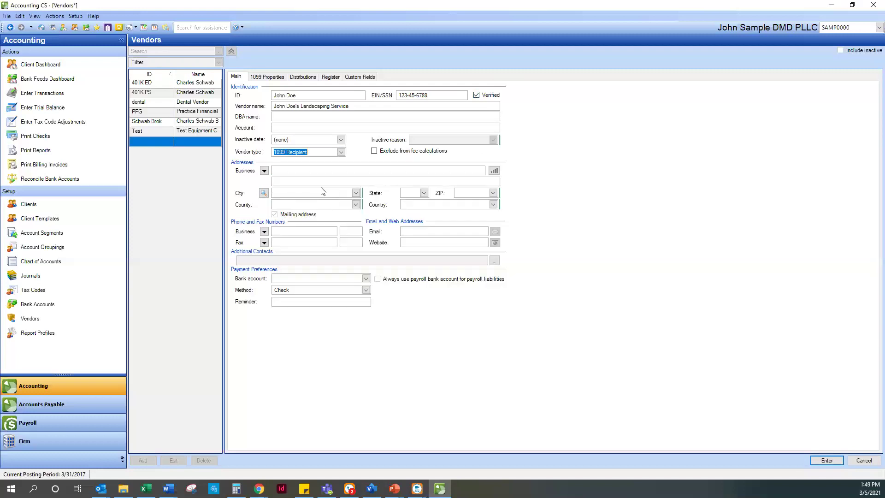
Fill in the vendor's business street address, city, state and ZIP code
left_click(287, 170)
type("123 Elm Street")
key("Tab")
key("Tab")
key("Tab")
key("Tab")
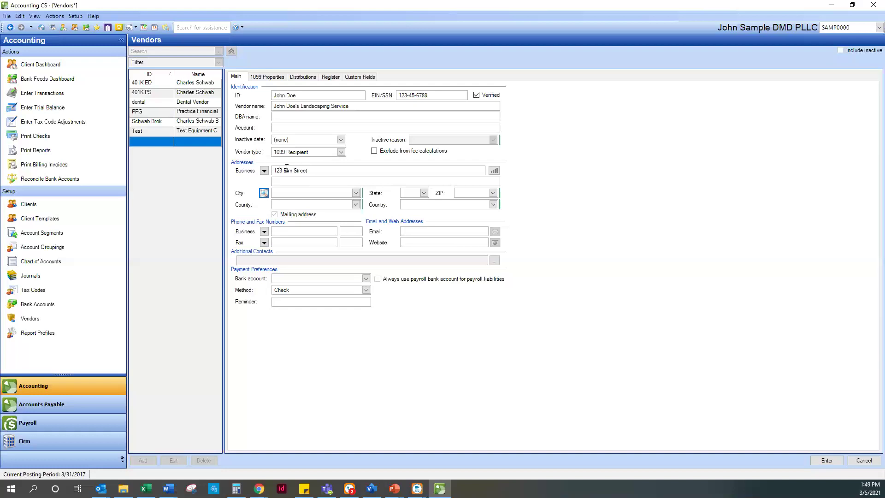
type("Jacksonville")
key("Tab")
type("OR")
key("Tab")
type("97530")
Add form 1099-NEC with box 1, Nonemployee Comp, to the vendor's 1099 properties and make it the default
left_click(265, 77)
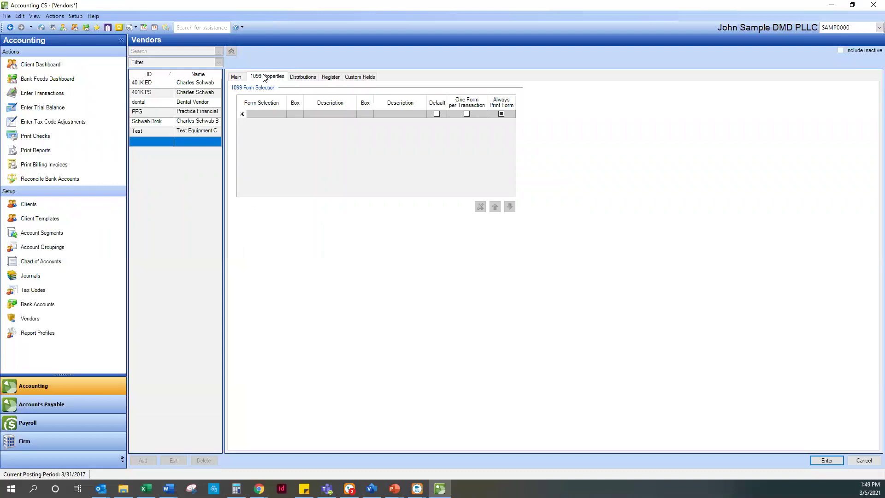
left_click(281, 114)
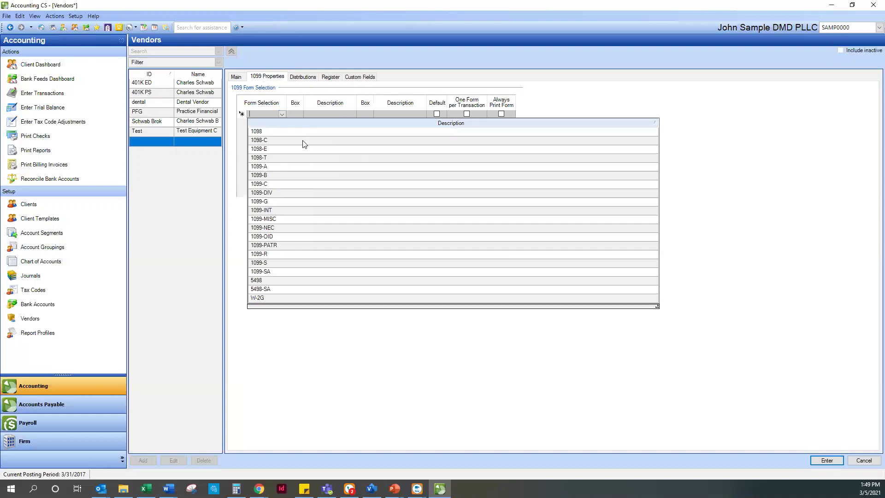
left_click(275, 229)
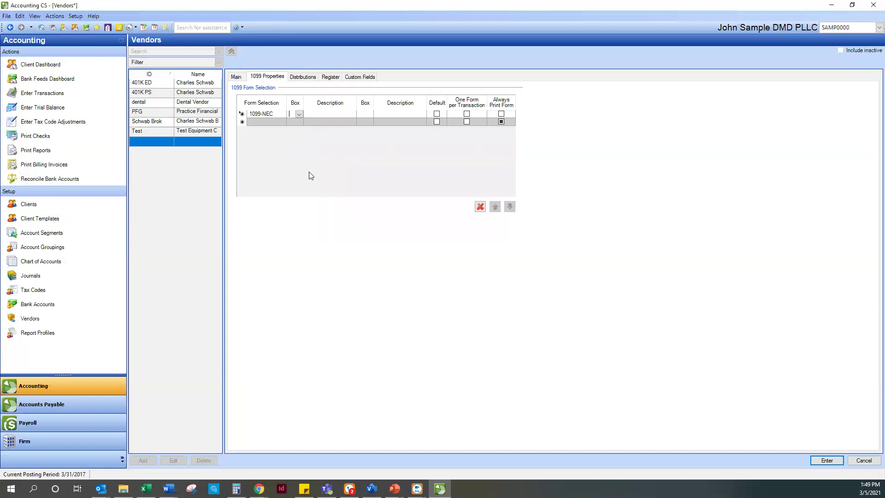
type("1")
key("Tab")
left_click(437, 114)
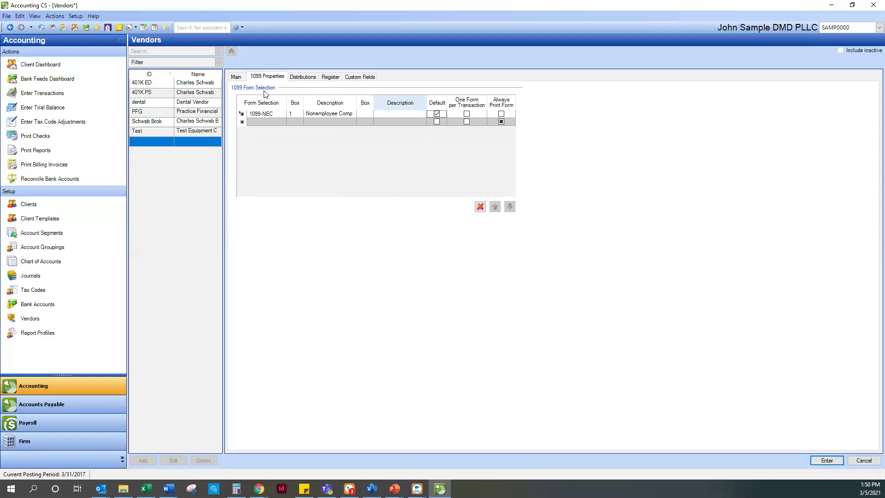
Add a second 1099 form row for 1099-MISC with box 1, Rents
left_click(264, 123)
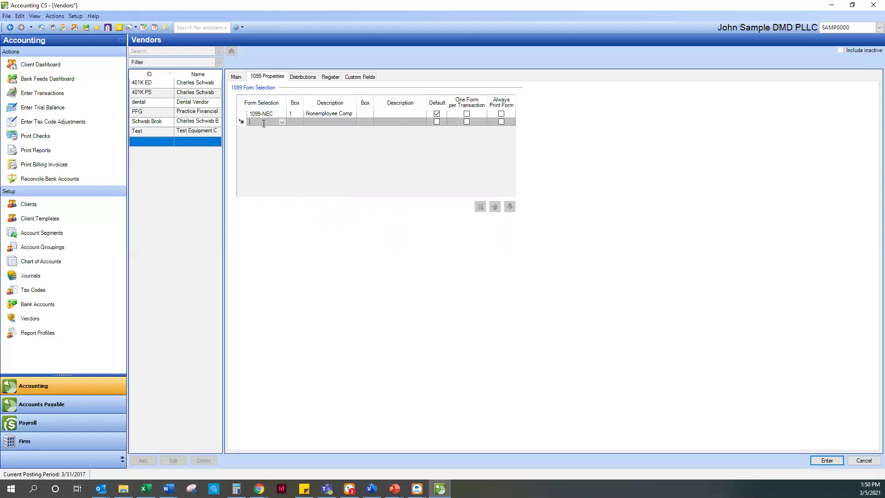
type("1099-")
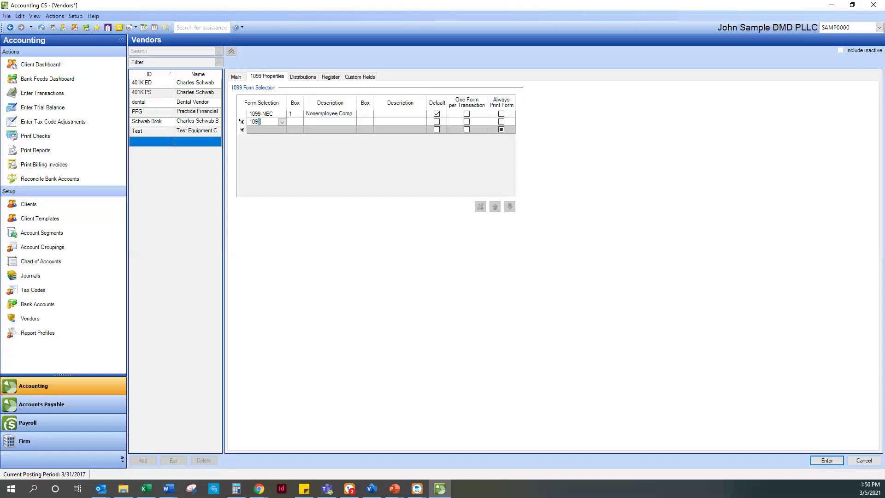
type("MISC")
key("Tab")
type("1")
key("Tab")
Delete the 1099-MISC row from the vendor's 1099 form selection
left_click(242, 121)
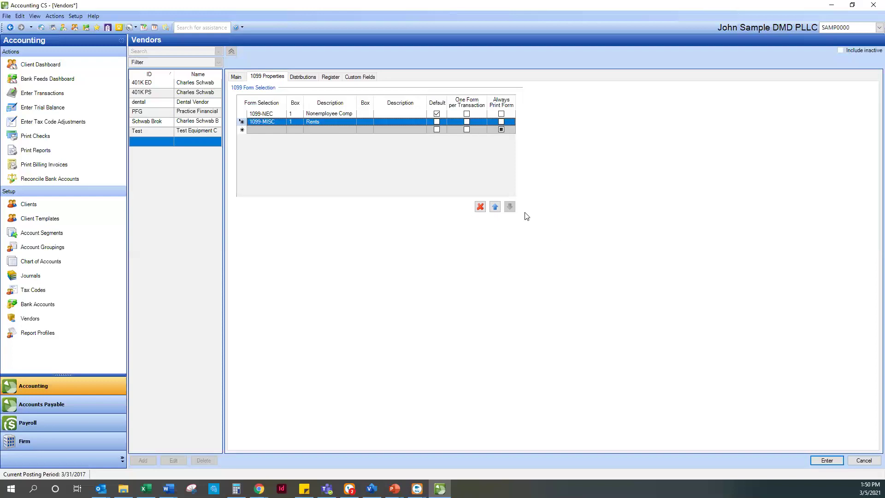
left_click(482, 209)
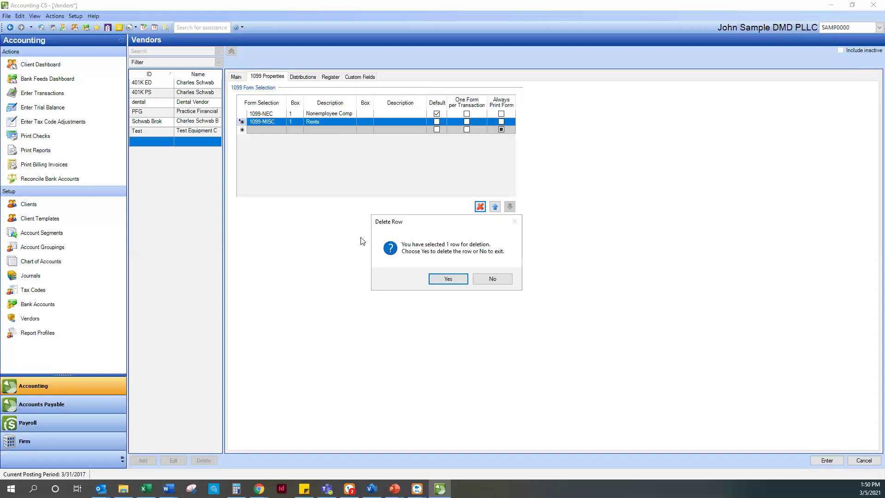
left_click(448, 279)
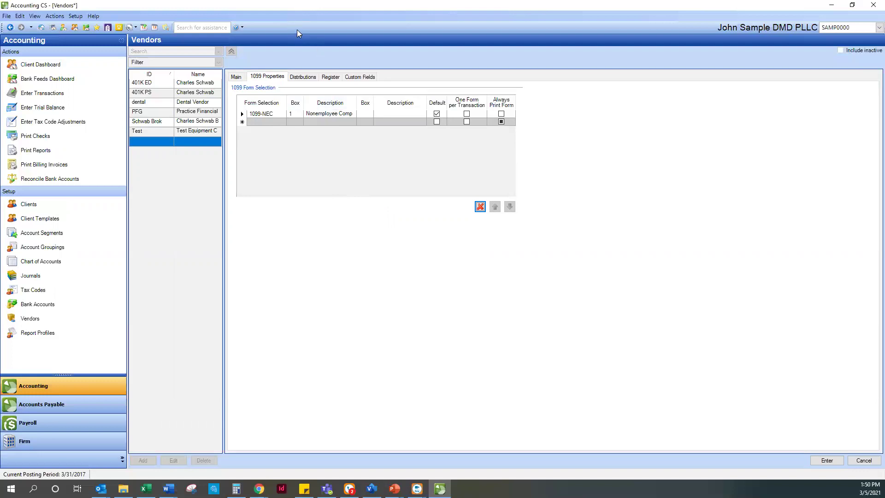
Add a distribution of 150.00 to GL account 6007, Janitorial and Grounds, and save the vendor
left_click(300, 78)
left_click(271, 120)
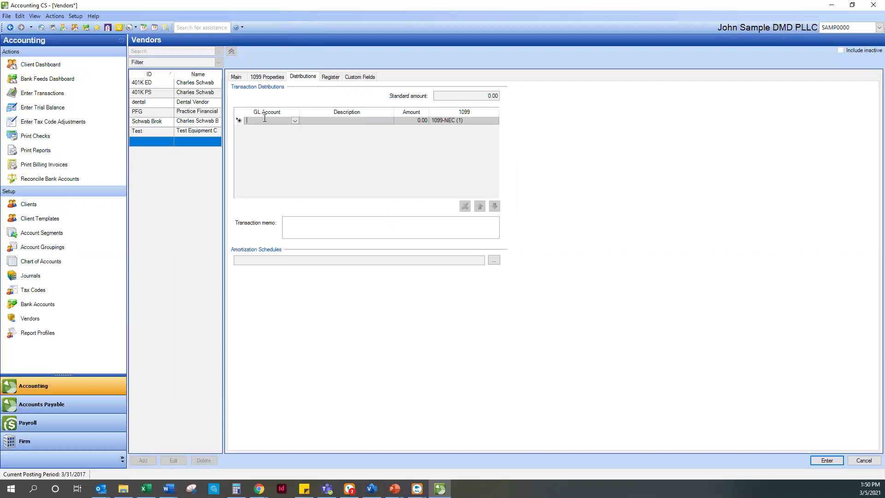
type("intorial and Grounds")
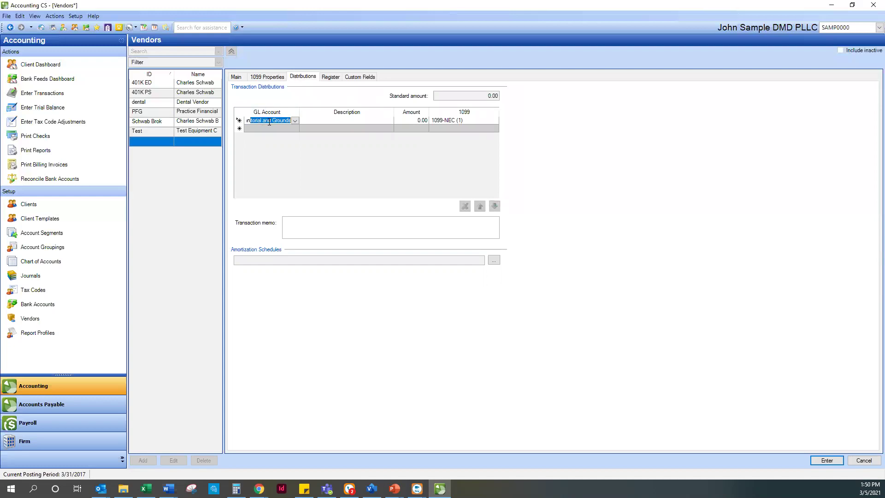
key("Tab")
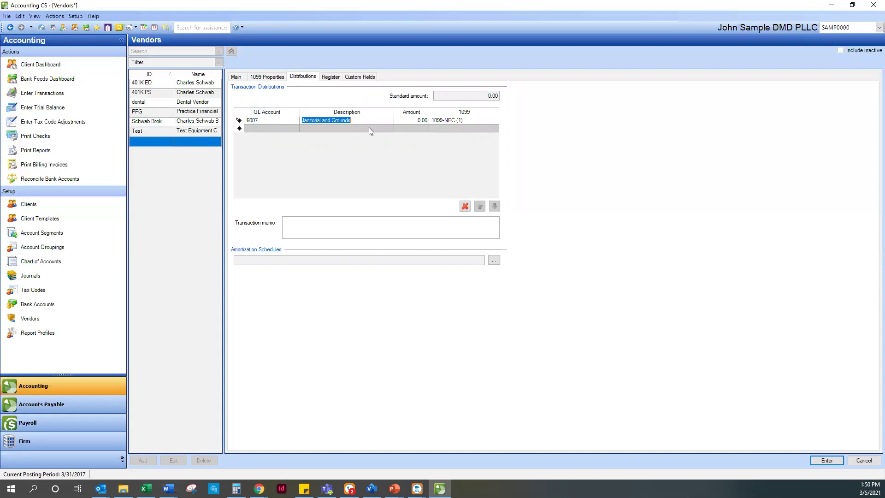
left_click(412, 120)
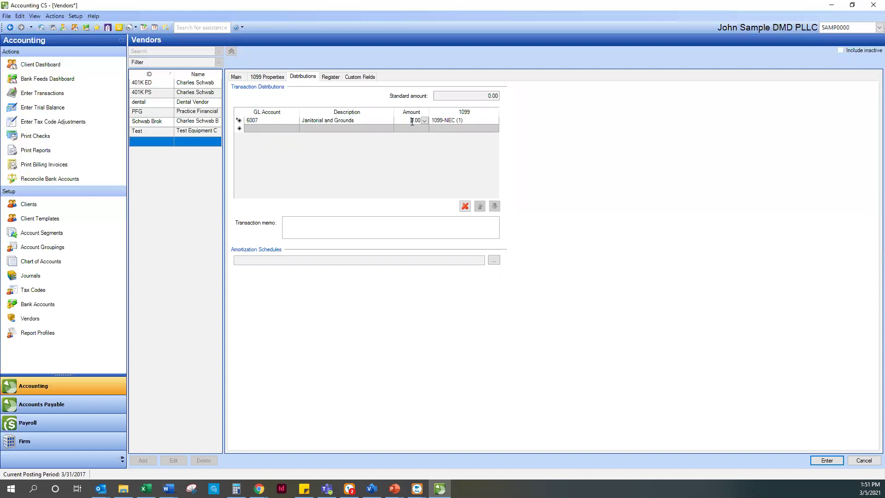
left_click_drag(407, 121, 424, 119)
type("150.00")
key("Tab")
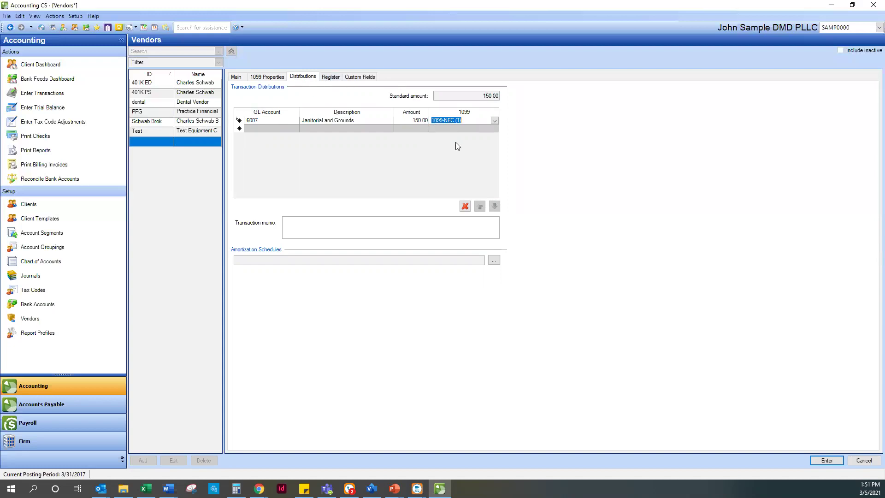
left_click(825, 461)
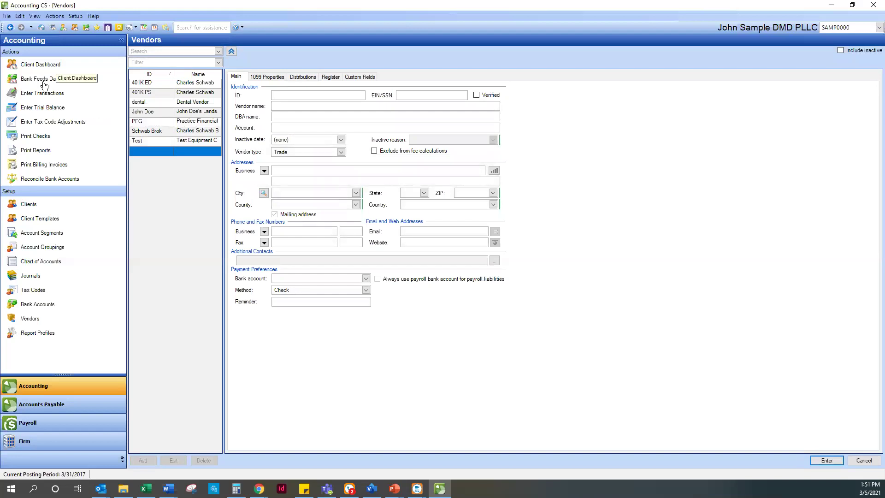
Start a new transaction of type Check from the checking account and turn off the handwritten option
left_click(30, 96)
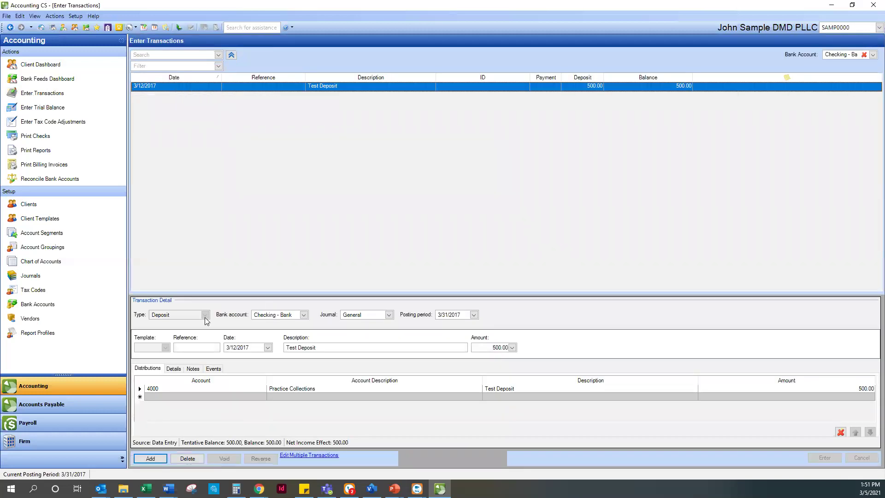
left_click(159, 460)
left_click(205, 314)
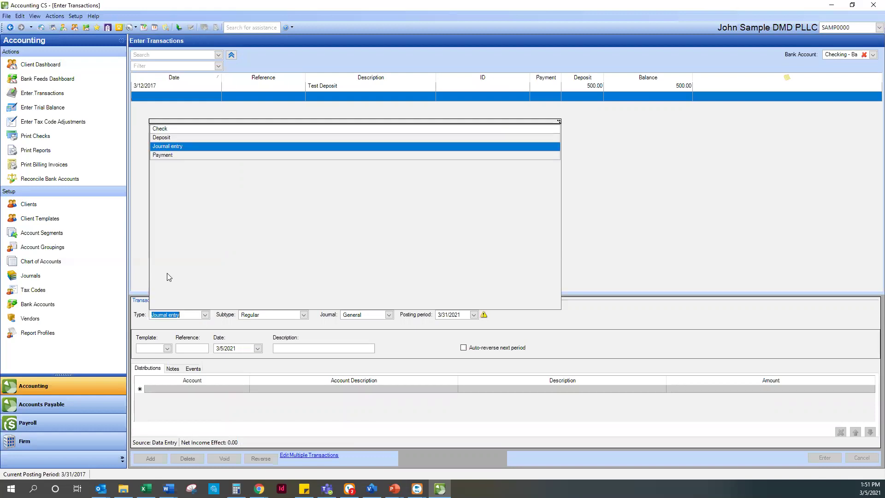
left_click(164, 129)
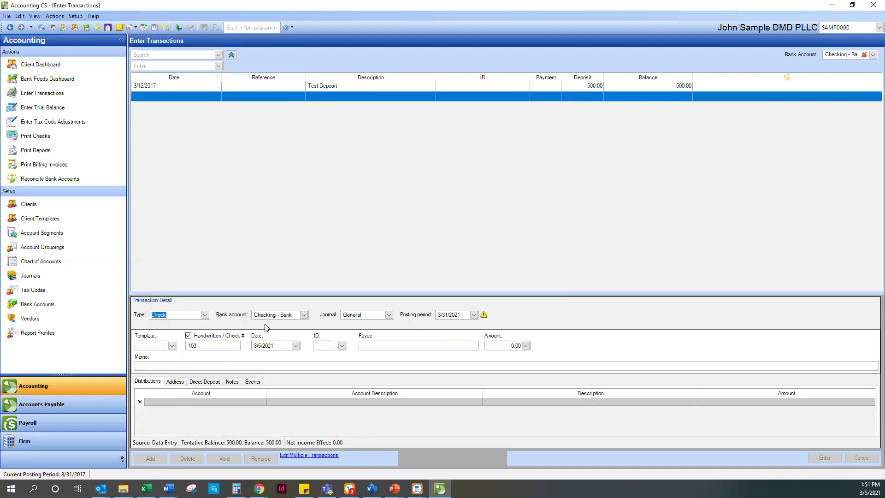
left_click(189, 336)
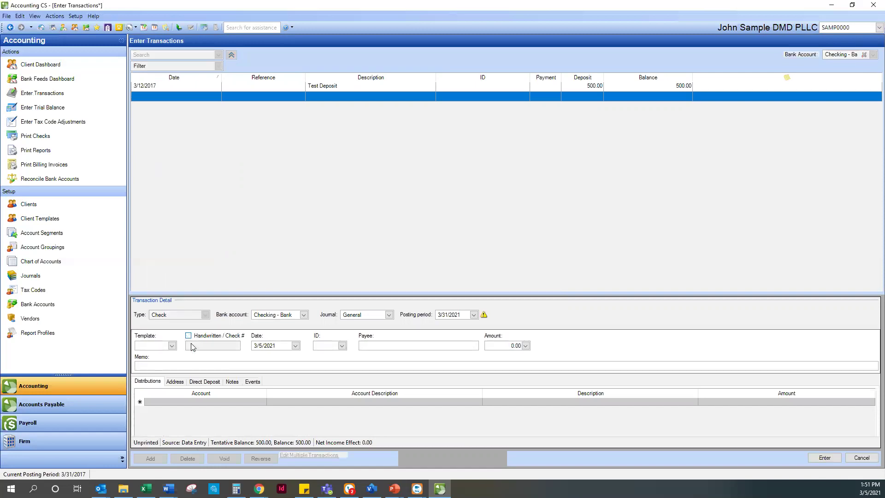
Assign the landscaping vendor's ID to the check, save the transaction and select it in the transaction list
left_click(322, 346)
type("John Do")
key("Tab")
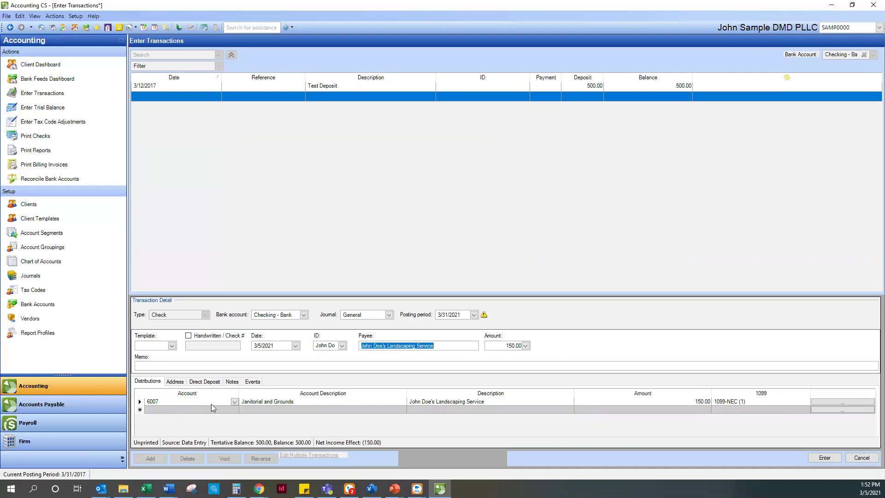
left_click(175, 403)
left_click(727, 404)
left_click(825, 459)
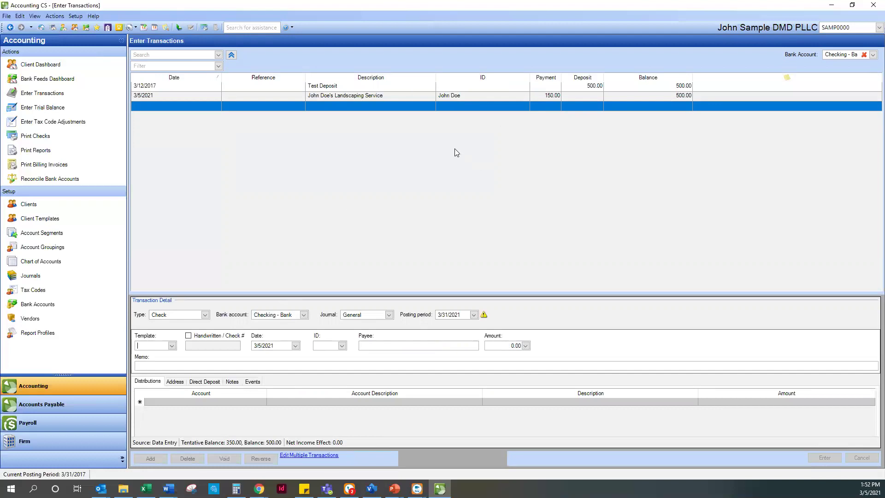
left_click(467, 204)
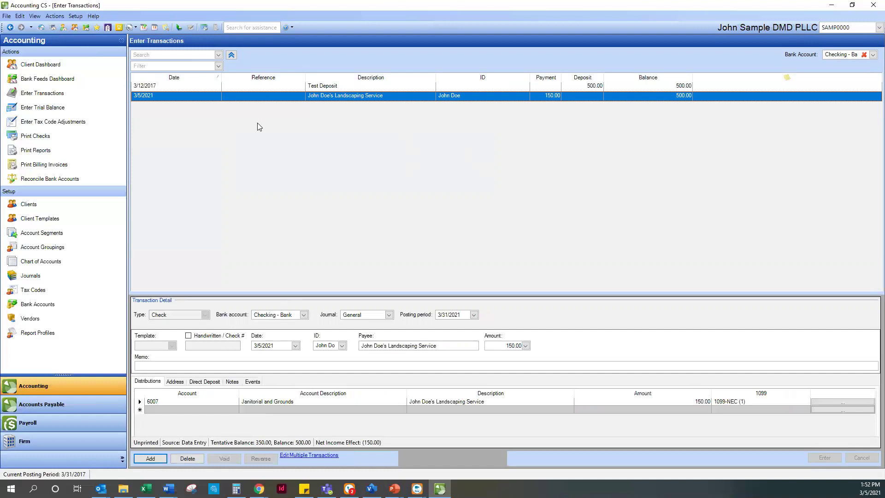